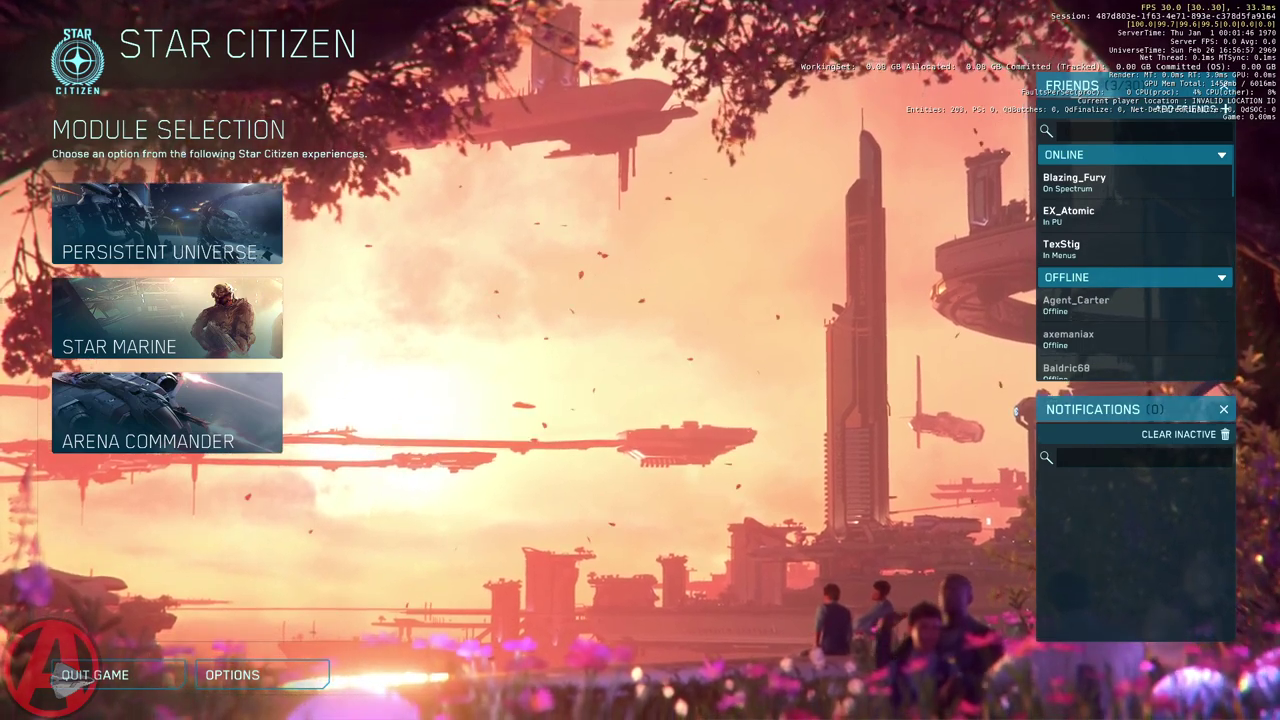
Select the Persistent Universe and start loading into the live game at Lorville
left_click(194, 219)
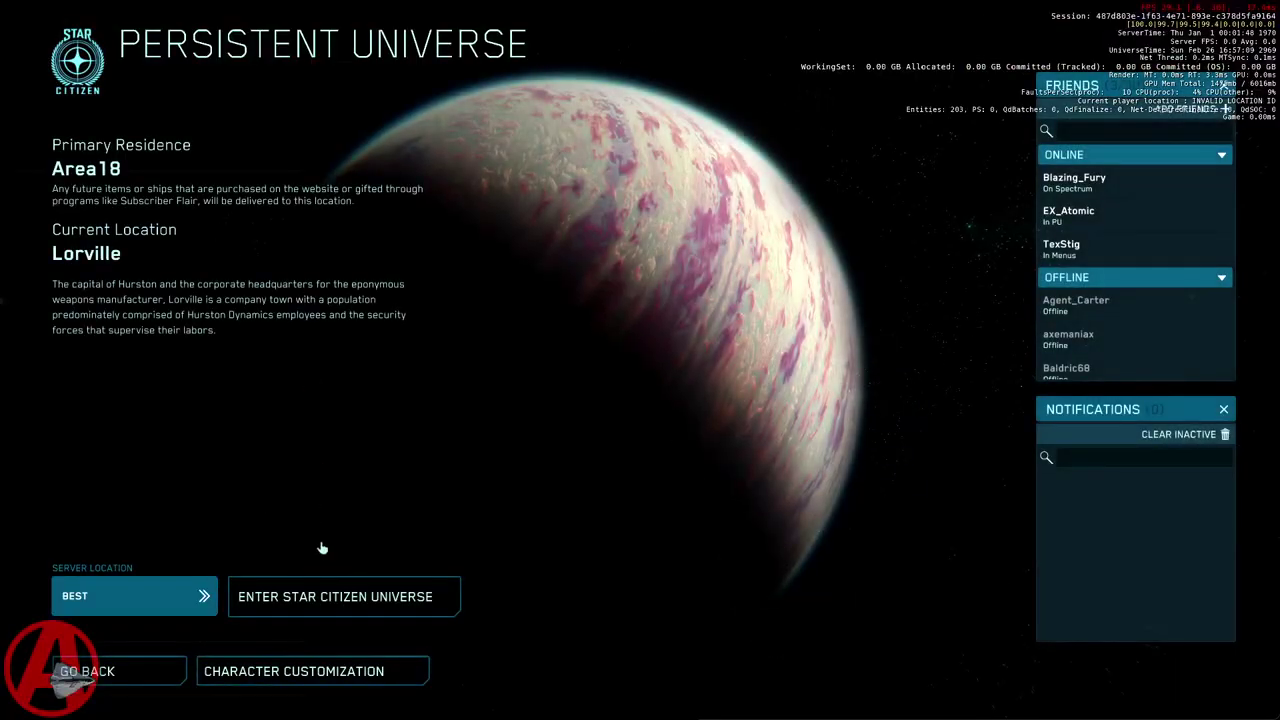
left_click(350, 600)
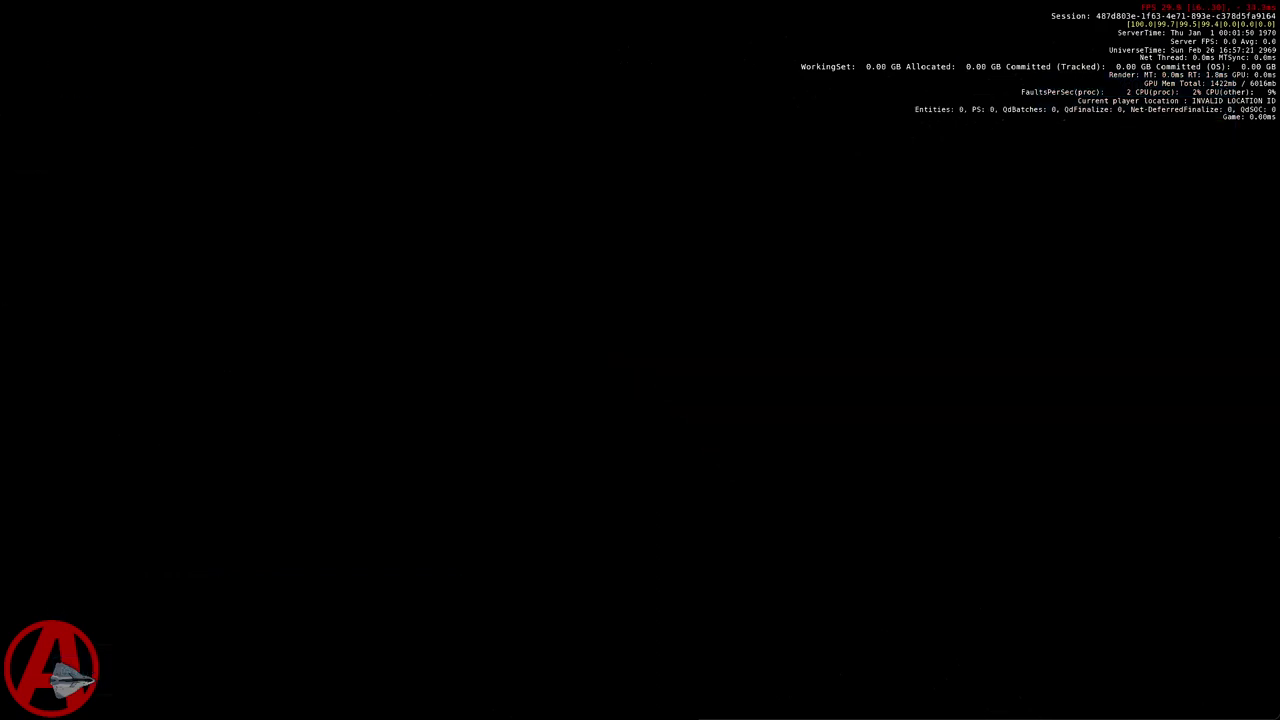